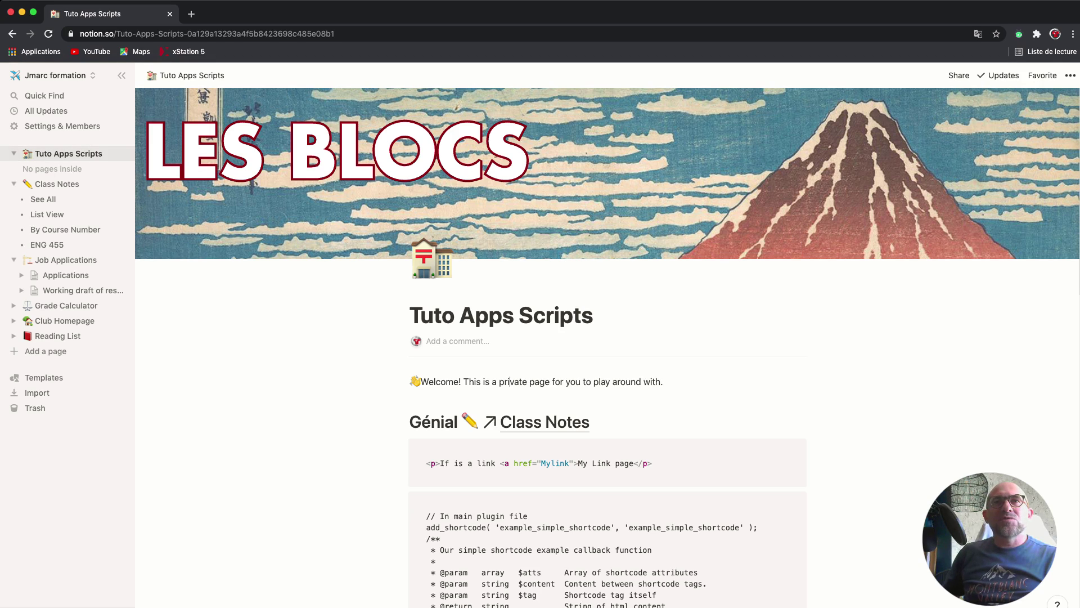
Collapse the Class Notes entry and expand the Applications entry under Job Applications in the page list.
click(13, 184)
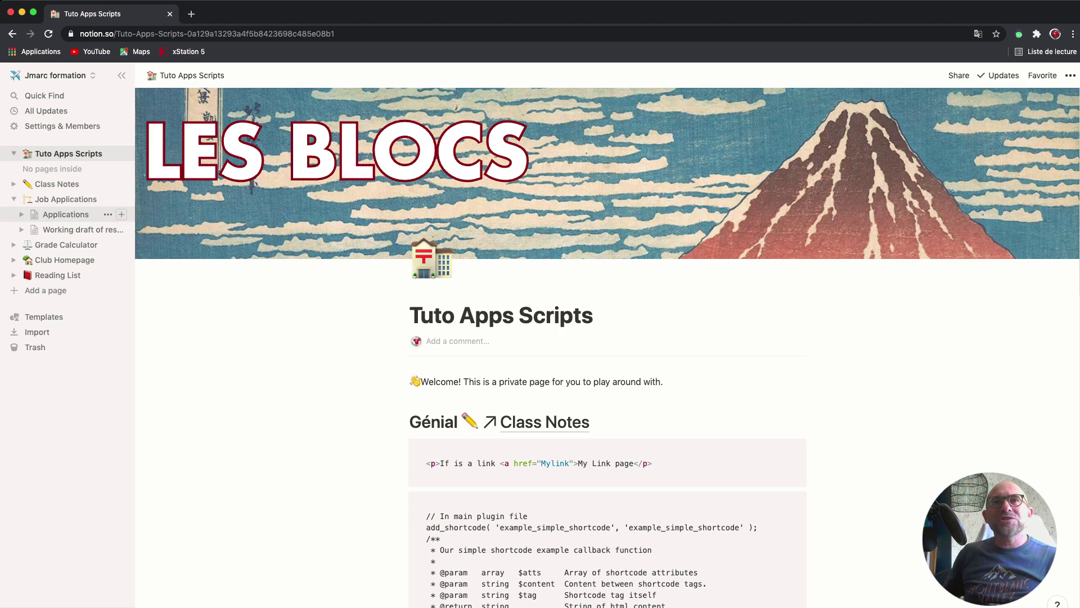
click(21, 214)
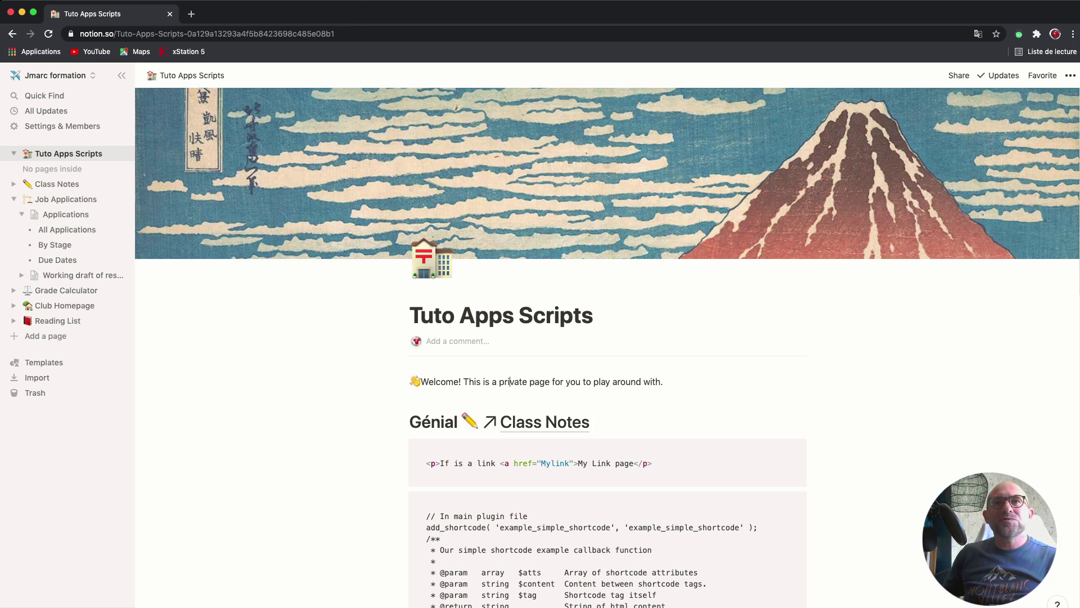
mouse_move(121, 154)
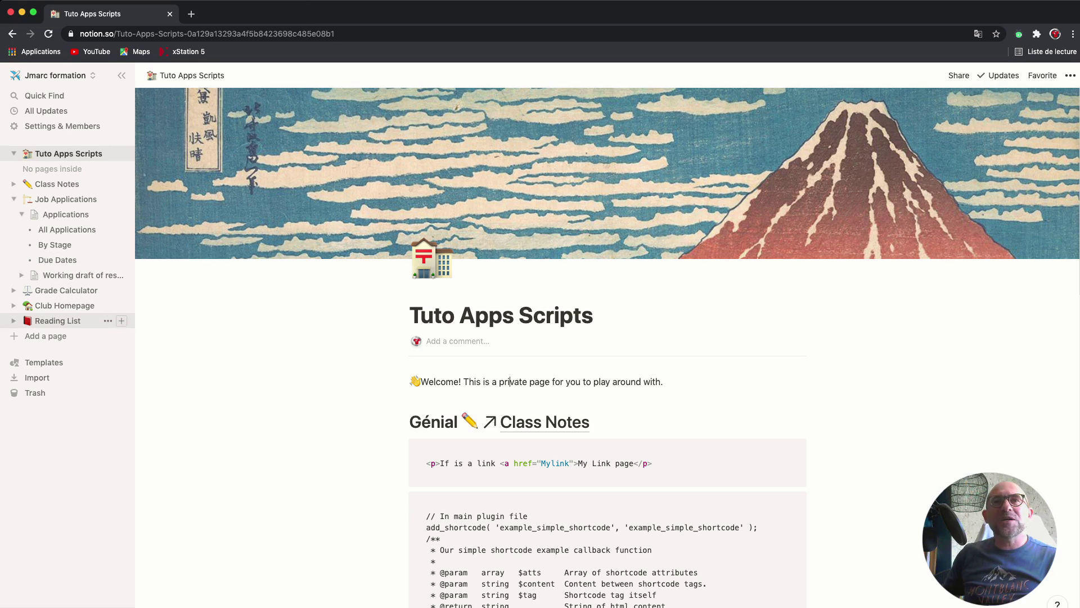
Add a new page titled "Mes projet video" and give it a videocassette icon.
click(45, 336)
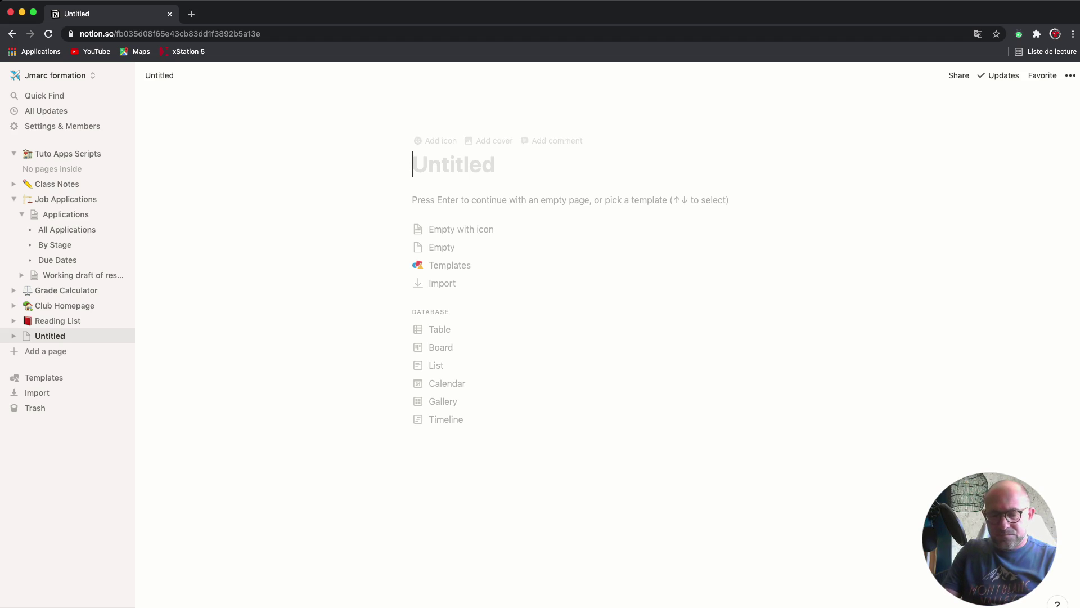
text(Mon projet yo)
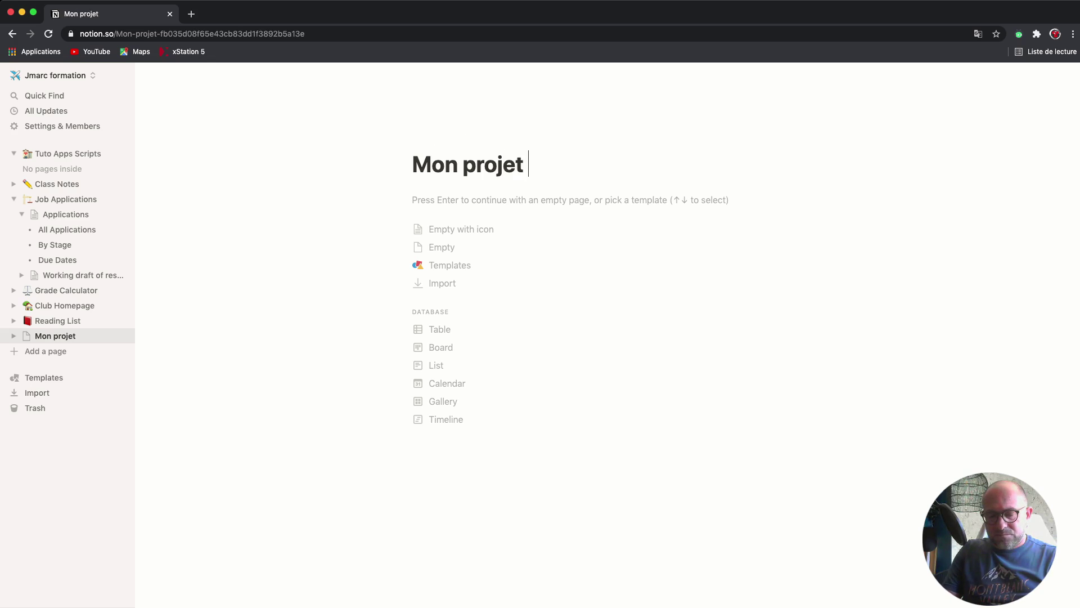
text(utube)
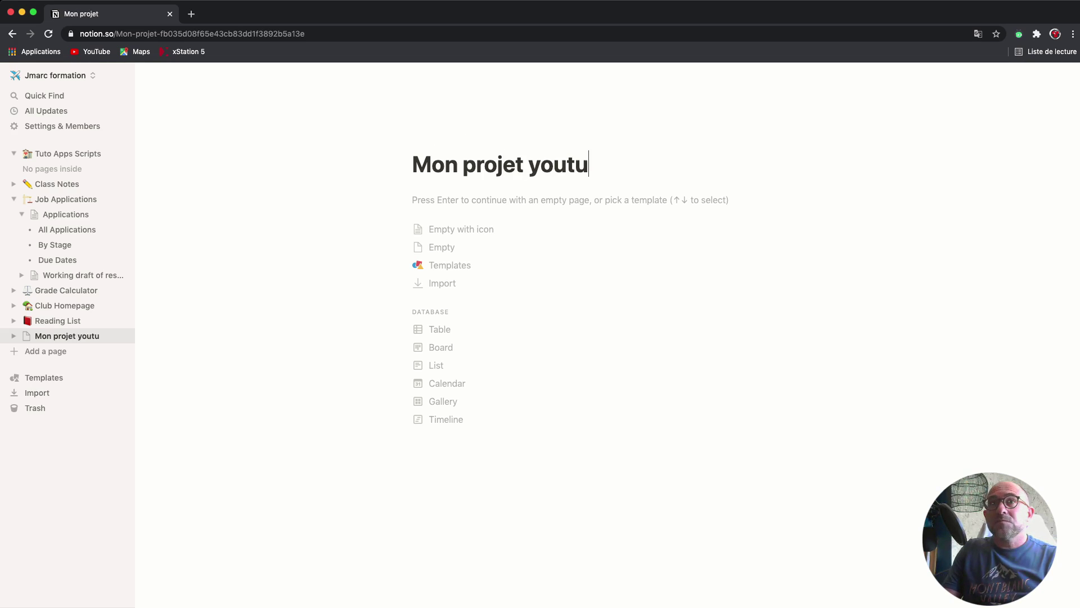
key(BackSpace)
key(BackSpace)
key(BackSpace)
key(BackSpace)
key(BackSpace)
key(BackSpace)
key(BackSpace)
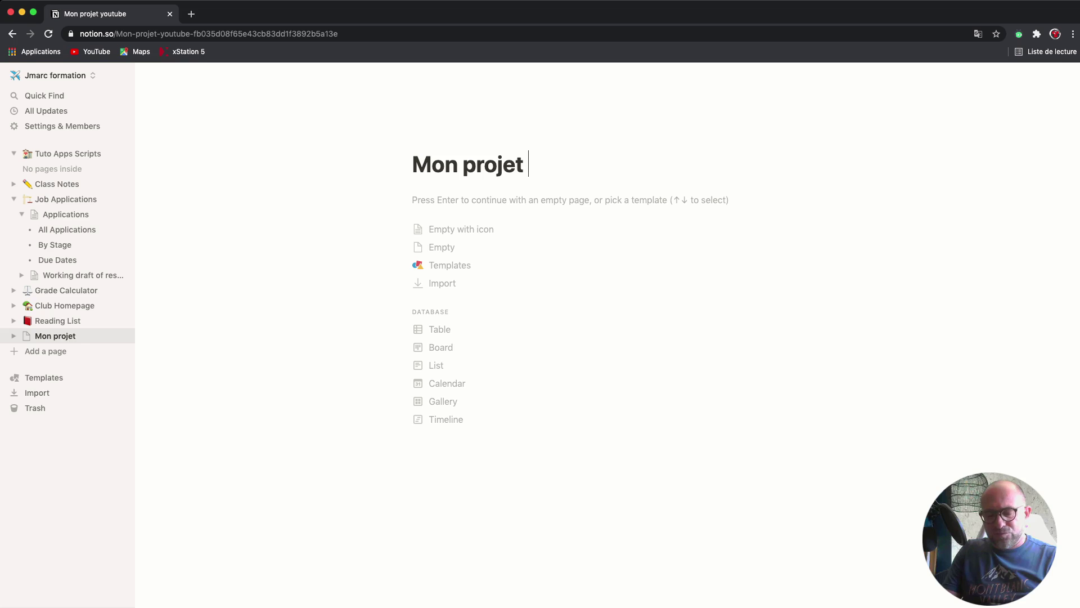
text(video)
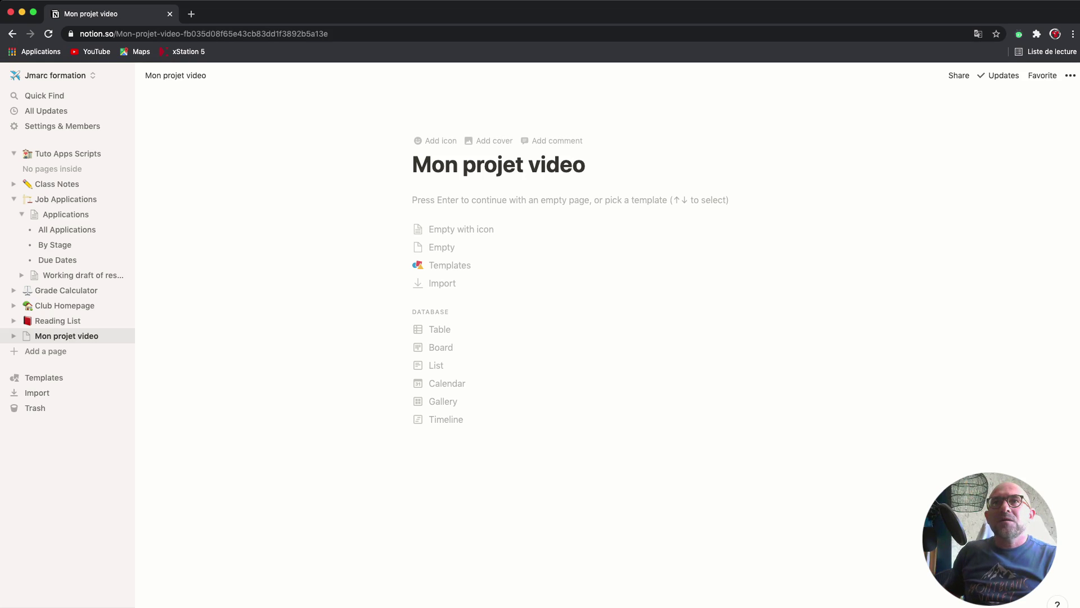
drag(458, 164, 431, 164)
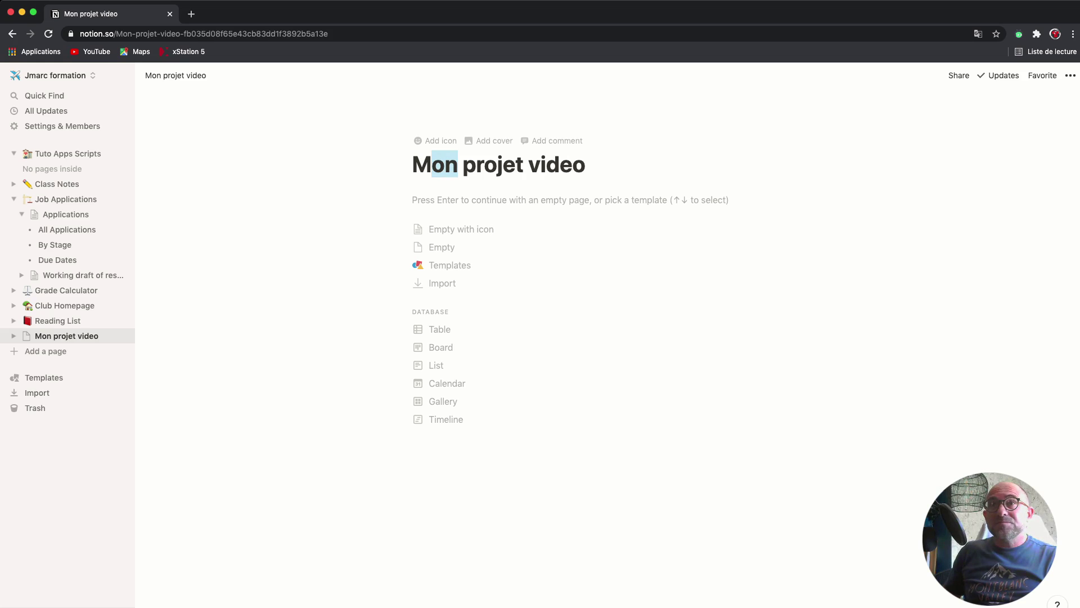
text(es)
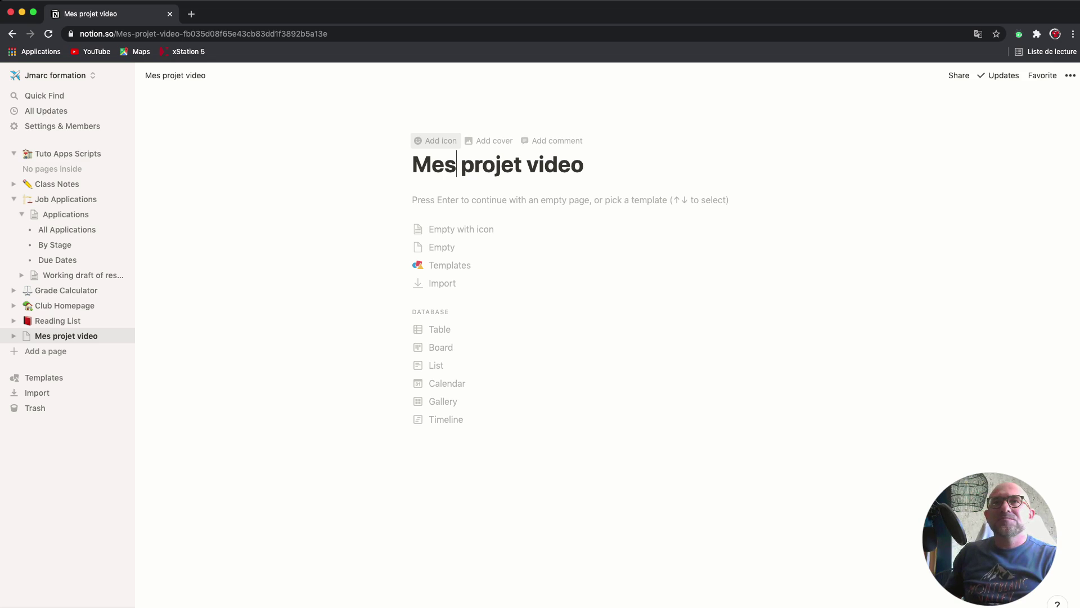
click(436, 141)
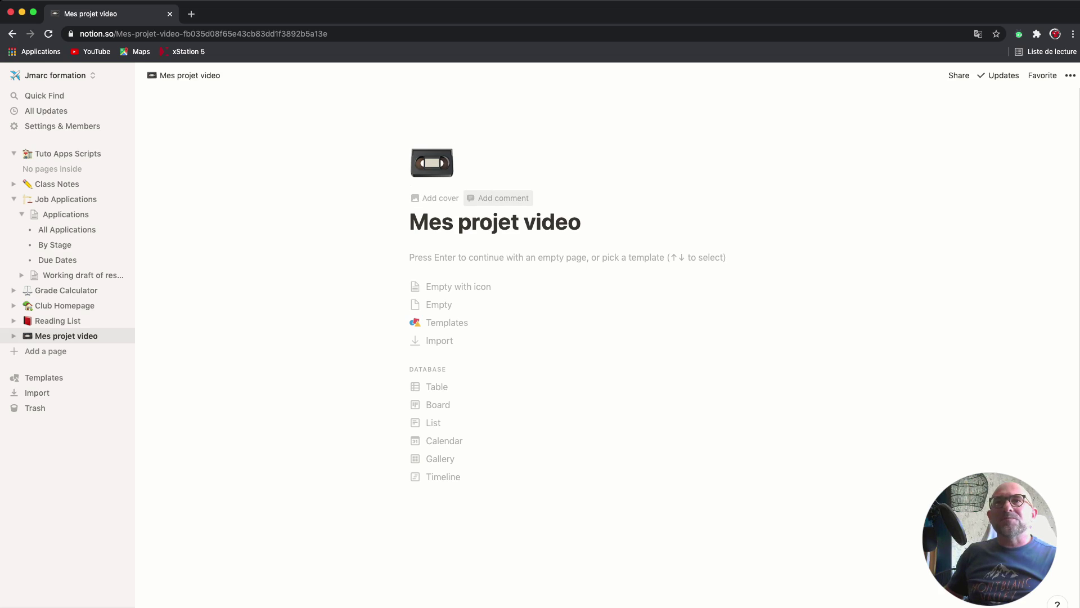
Examine the image upload and link options for the page icon.
click(432, 163)
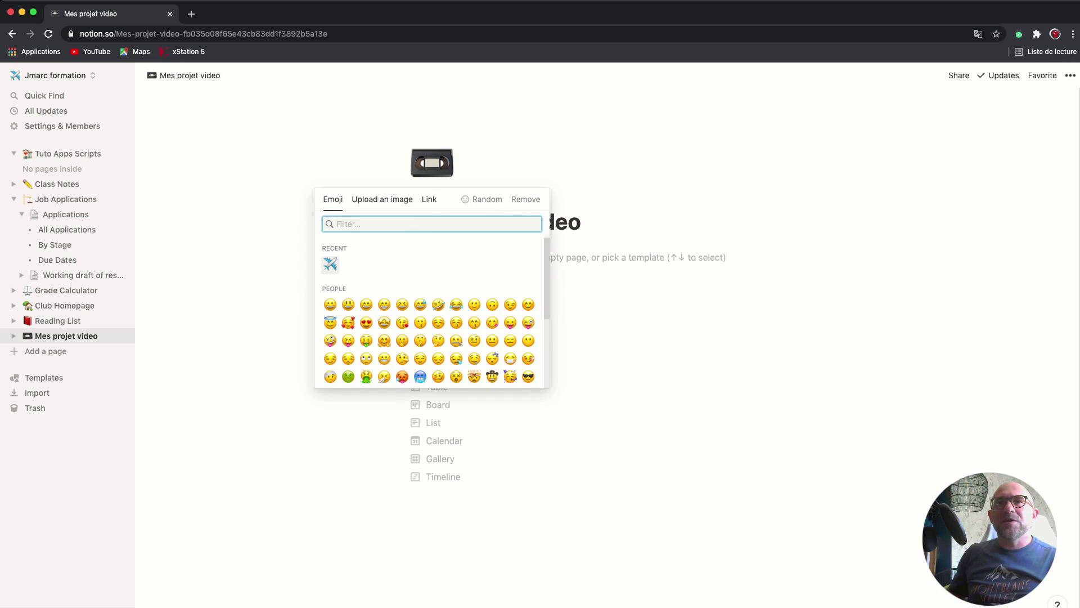
click(382, 199)
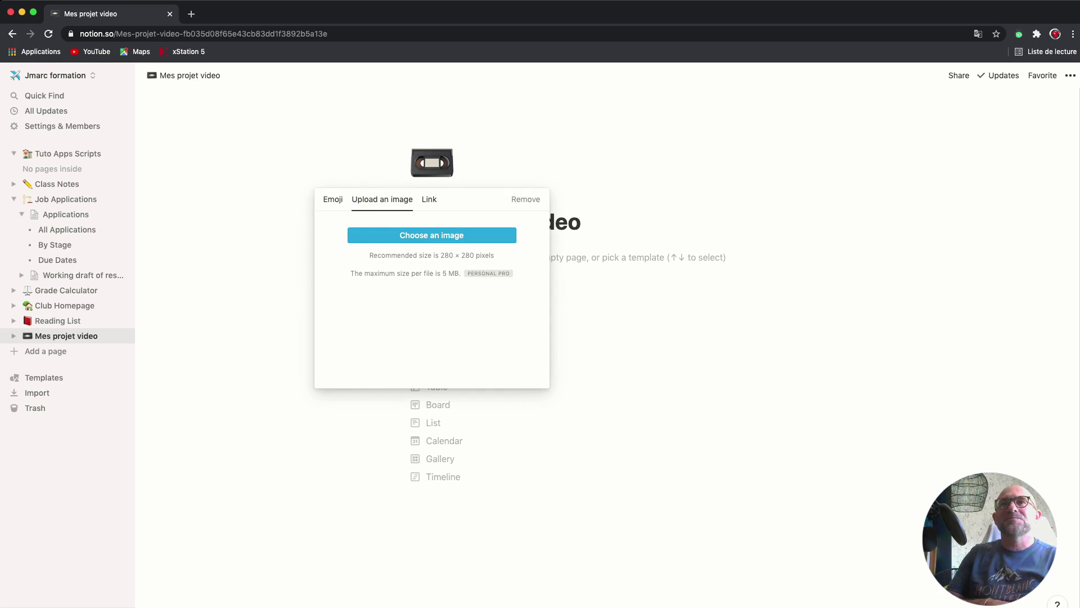
click(432, 235)
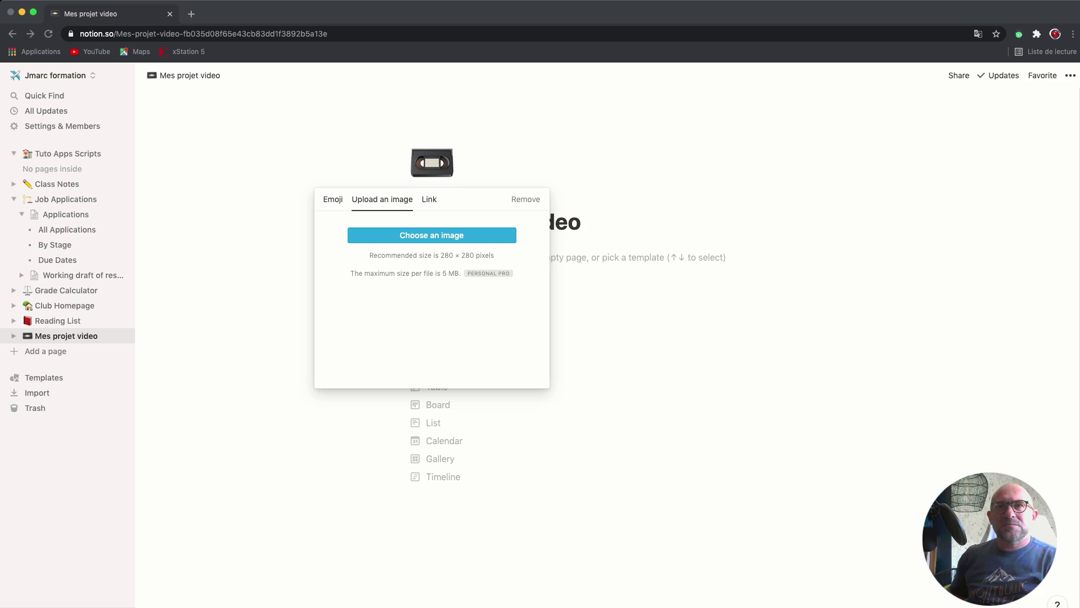
key(Escape)
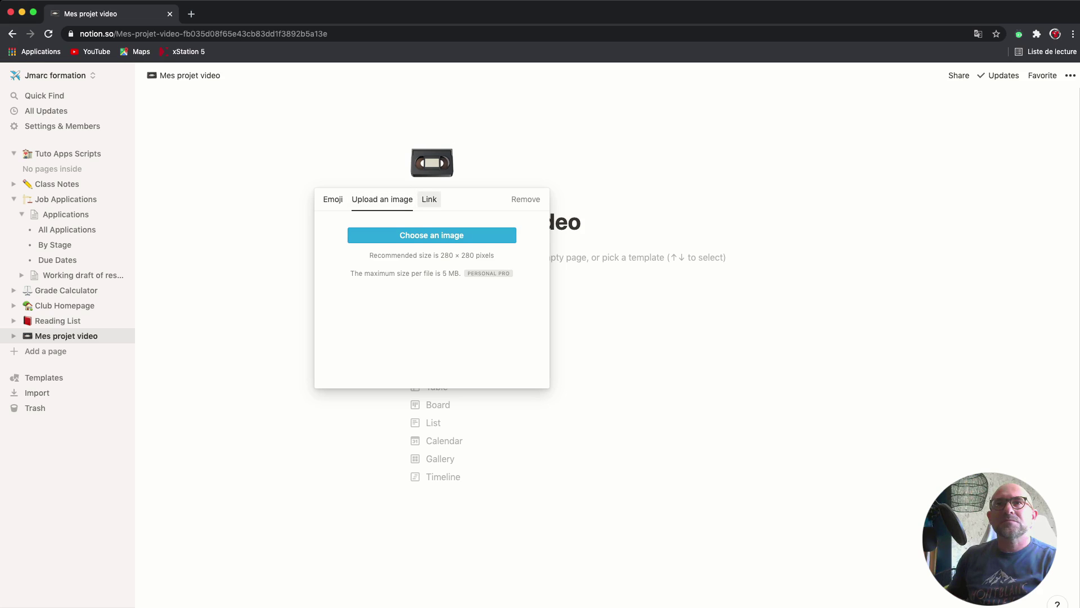
click(429, 199)
click(382, 199)
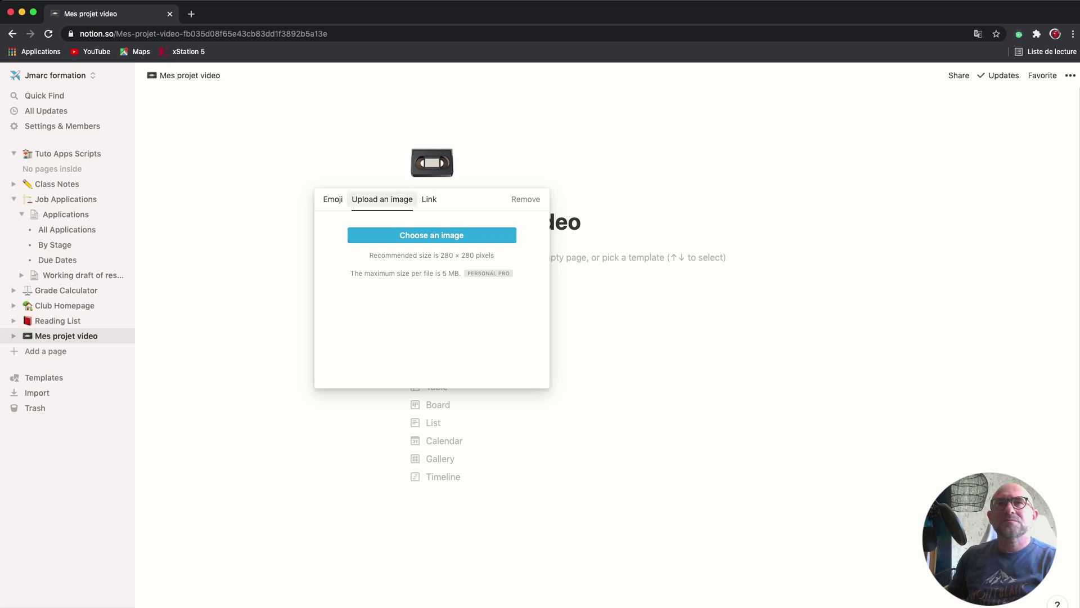
click(619, 304)
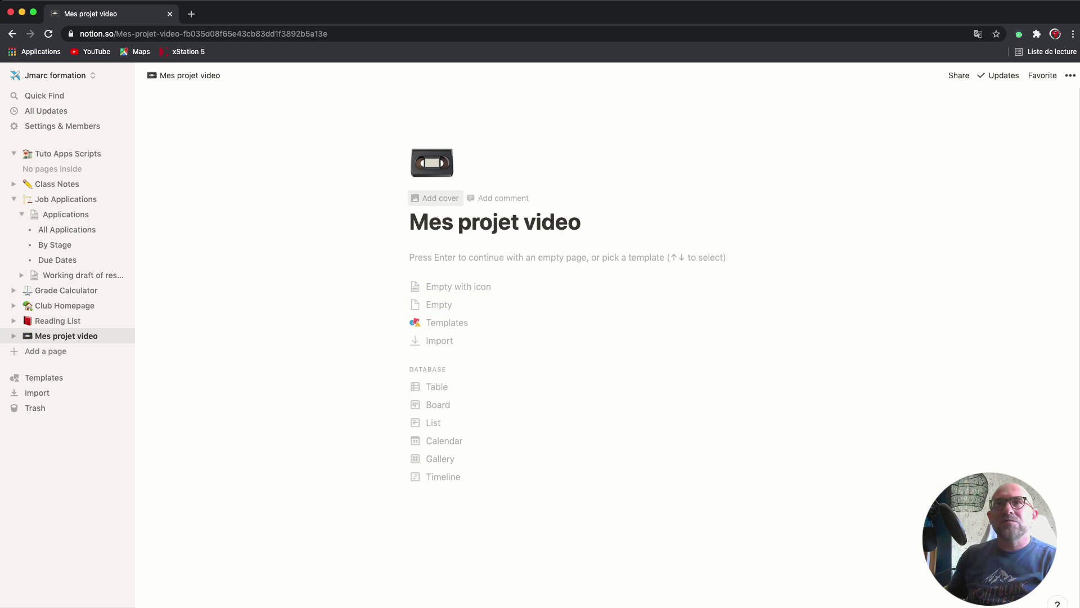
Add a cover to the page and browse the built-in gallery of replacement covers.
click(436, 198)
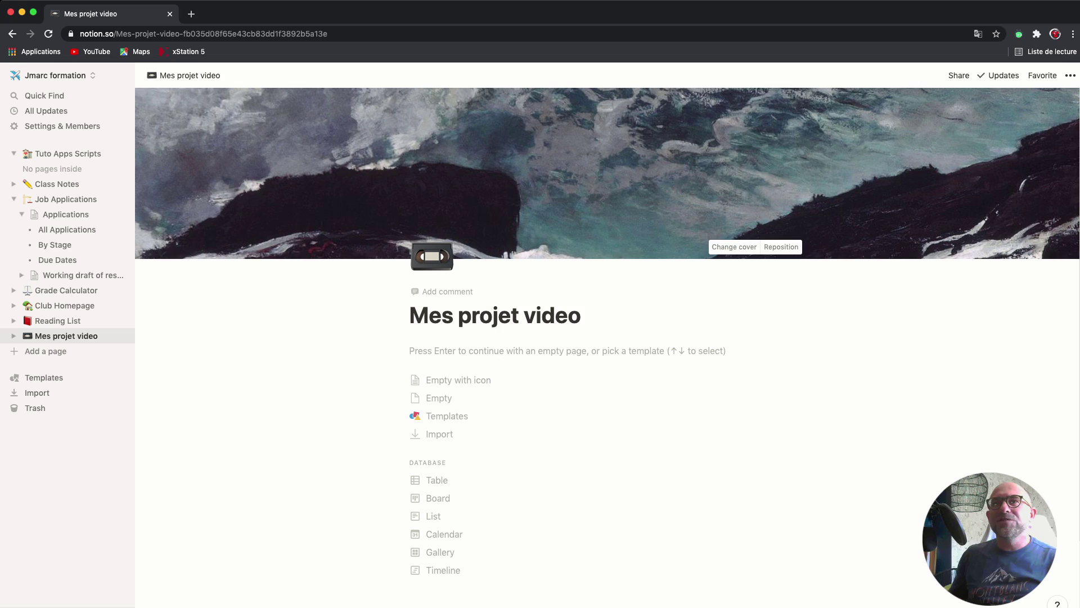
click(734, 247)
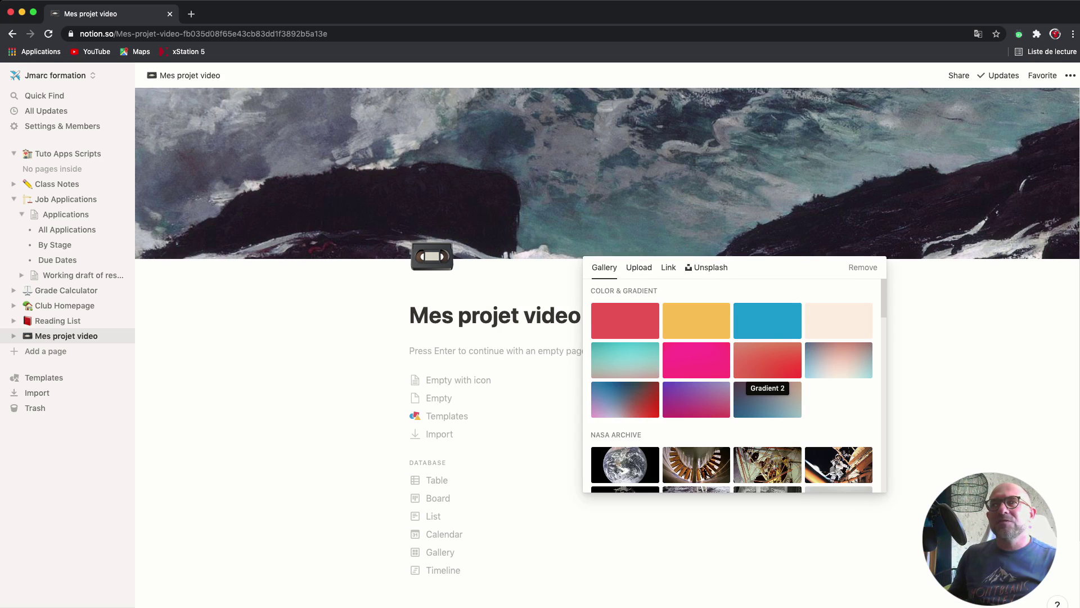
scroll(767, 399, down, 15)
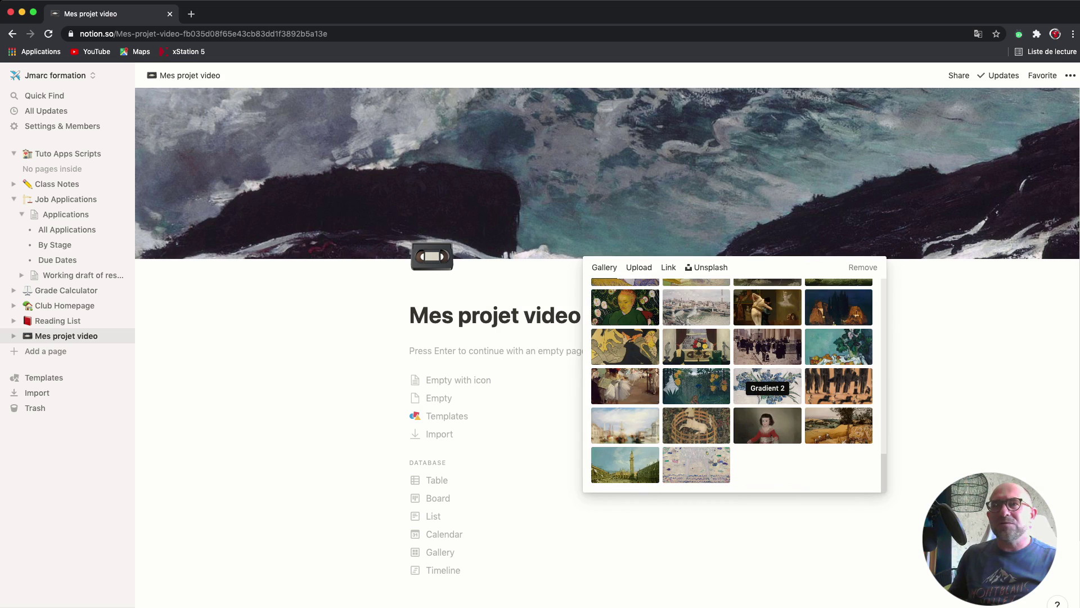
scroll(767, 417, up, 2)
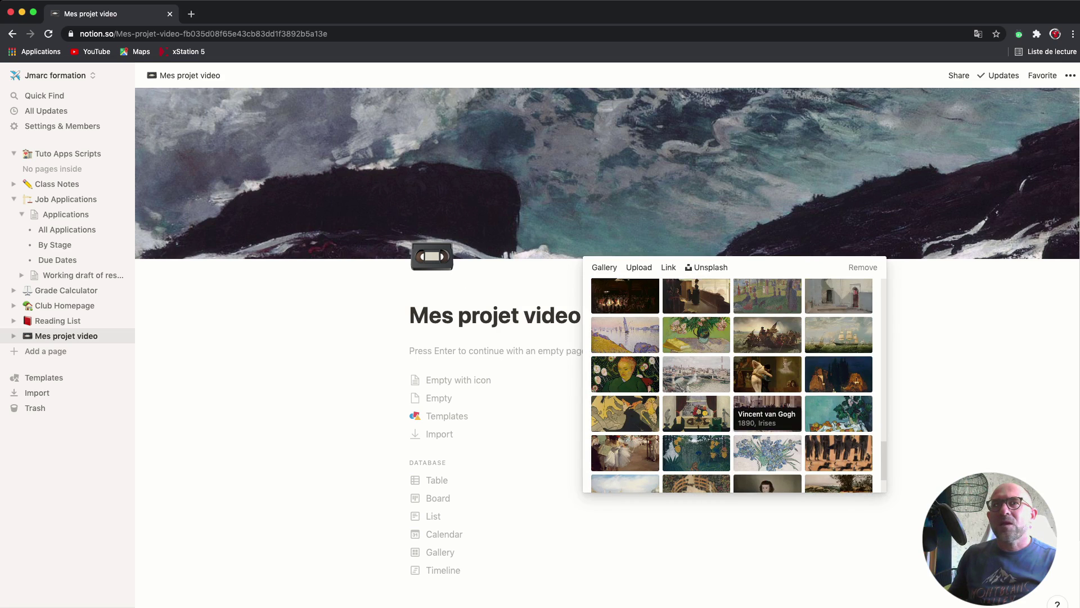
scroll(767, 416, up, 3)
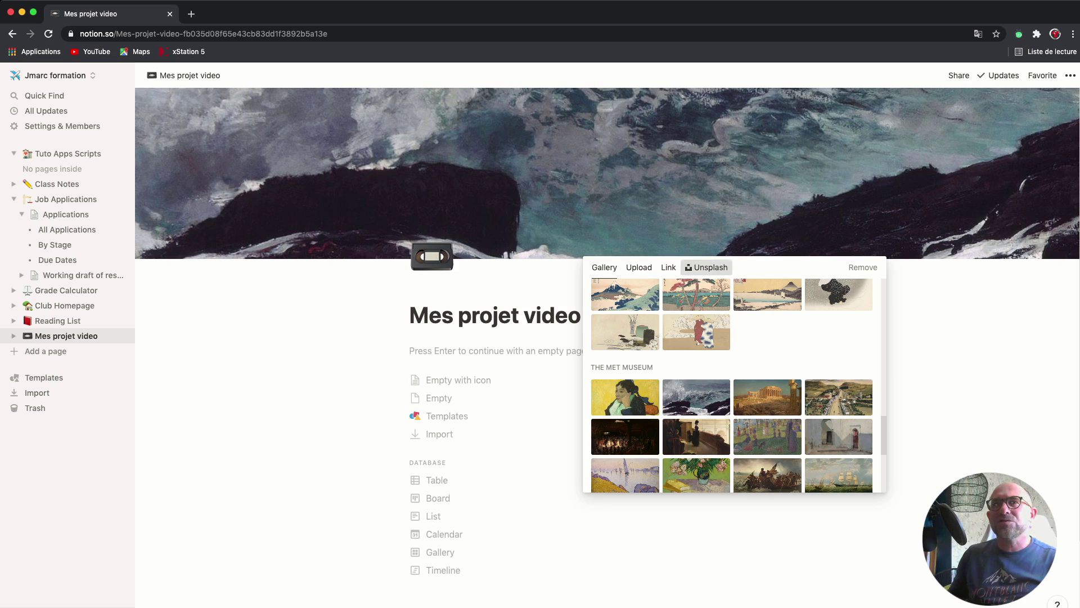
Search Unsplash for "movie" and set the Hollywood sign photo as the page cover.
click(707, 268)
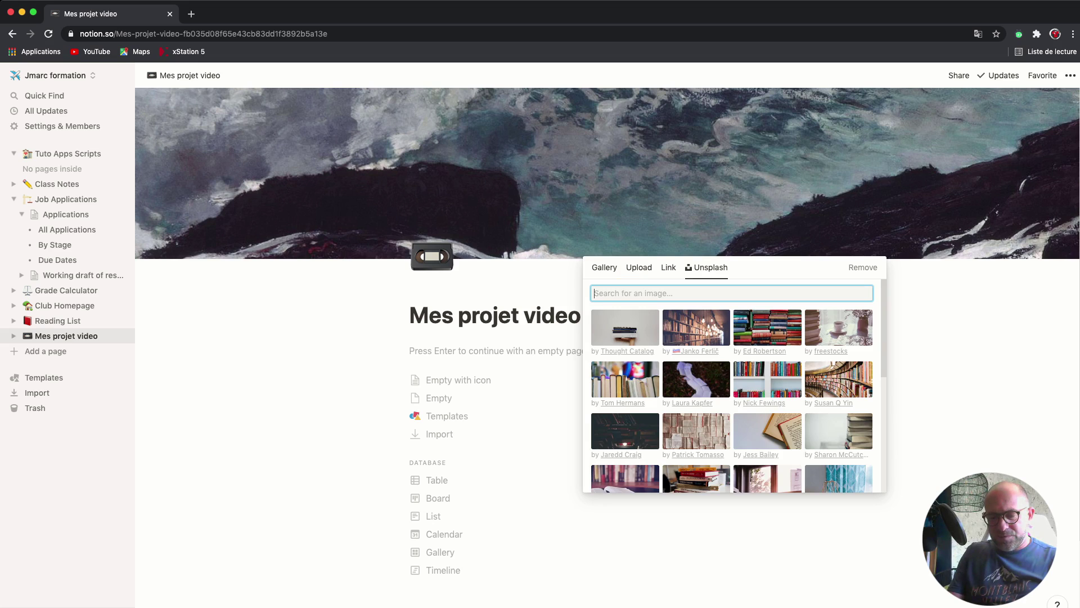
text(movie)
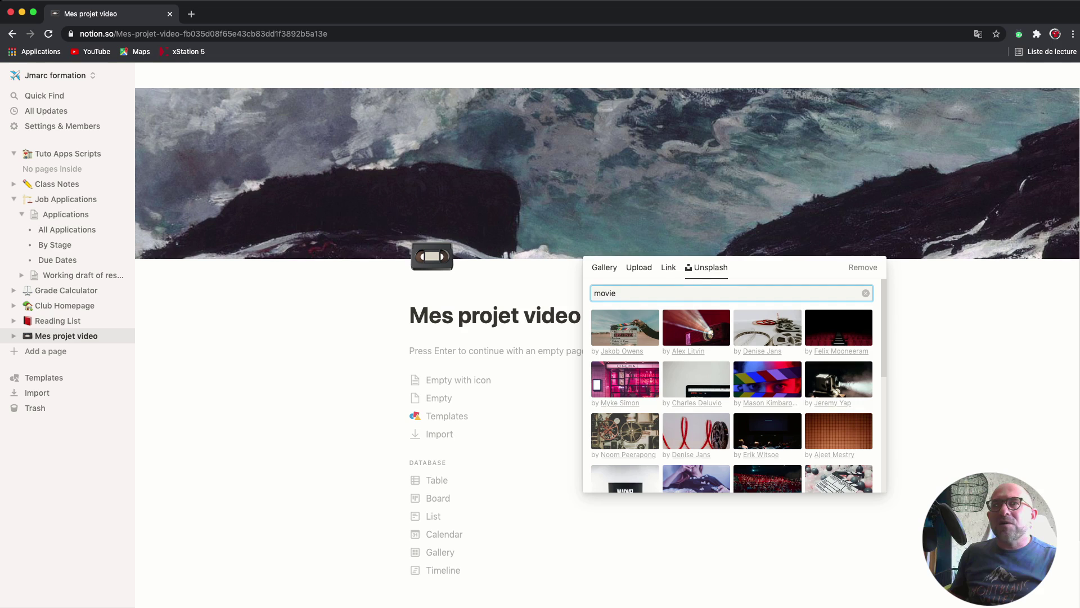
scroll(731, 388, down, 3)
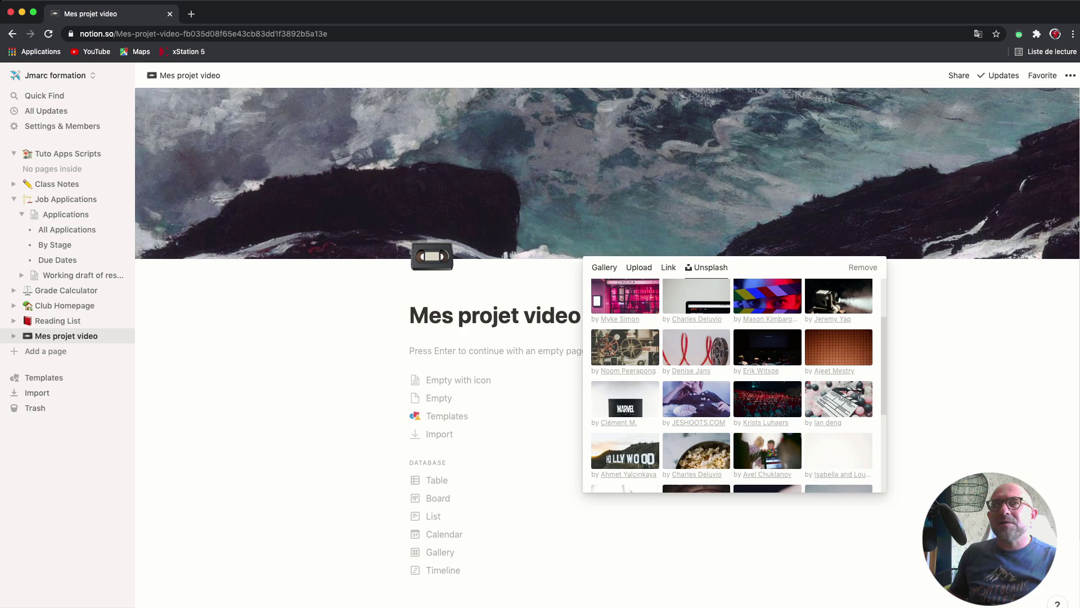
click(838, 399)
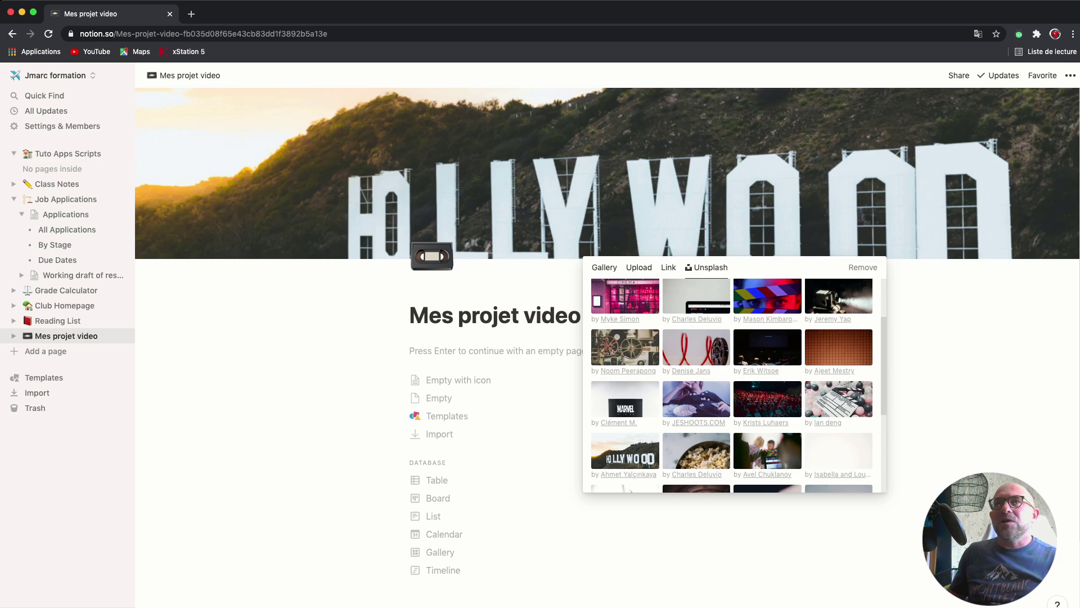
key(Escape)
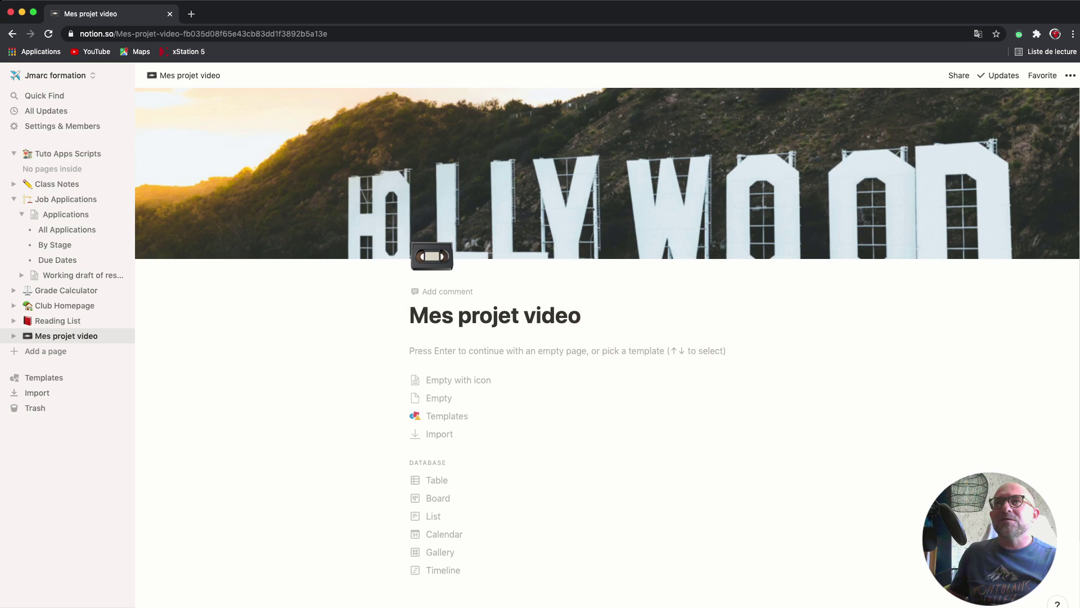
Reposition the cover image upward so the full Hollywood lettering fits in the banner, and save the position.
mouse_move(781, 247)
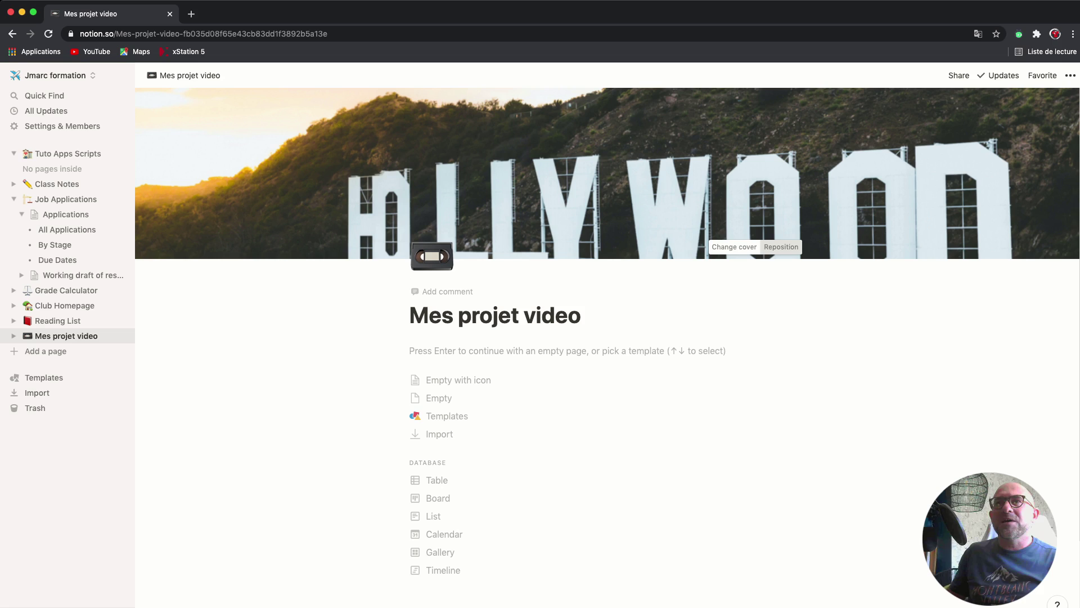
click(781, 247)
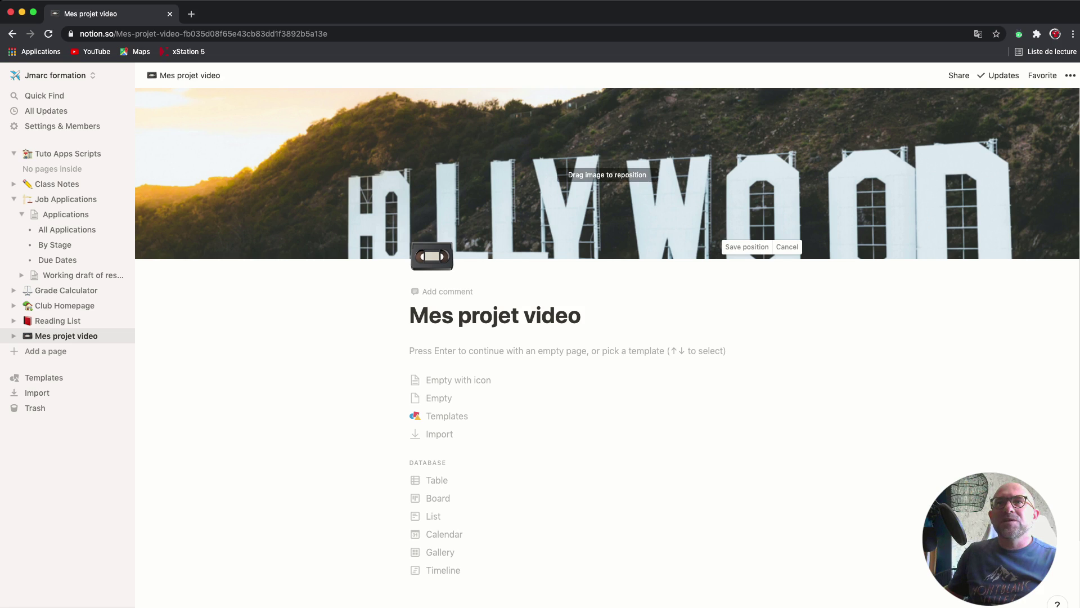
drag(647, 202, 647, 158)
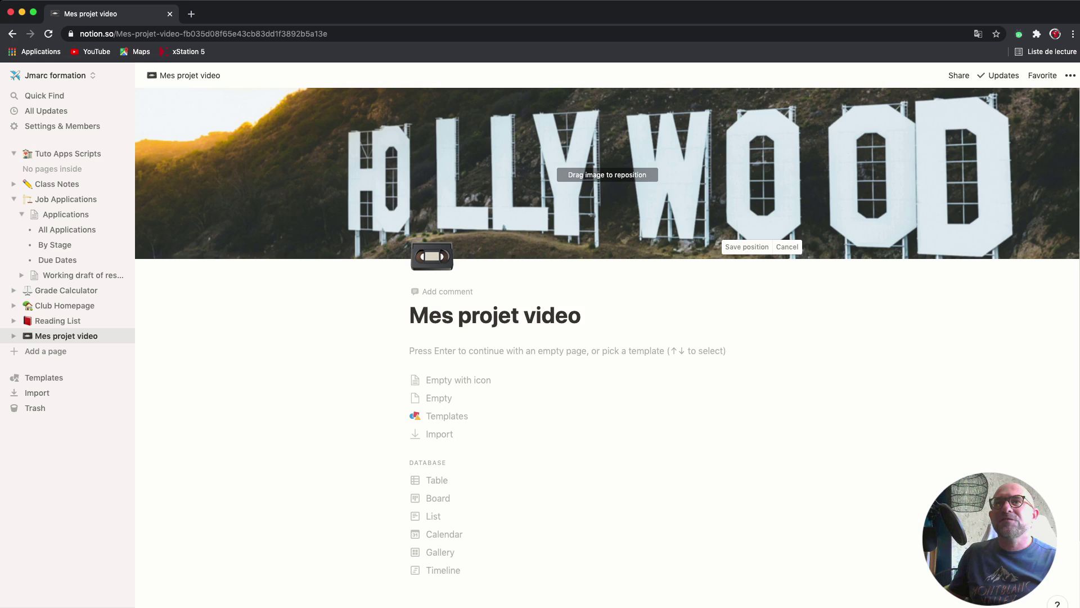
click(747, 246)
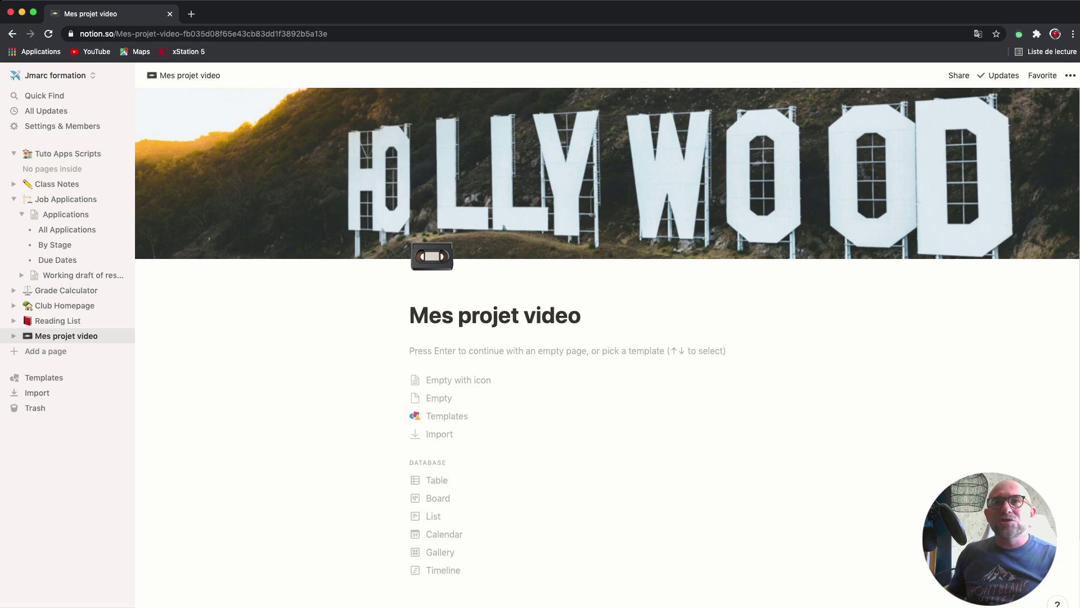
Turn the empty page into a Table database.
key(Down)
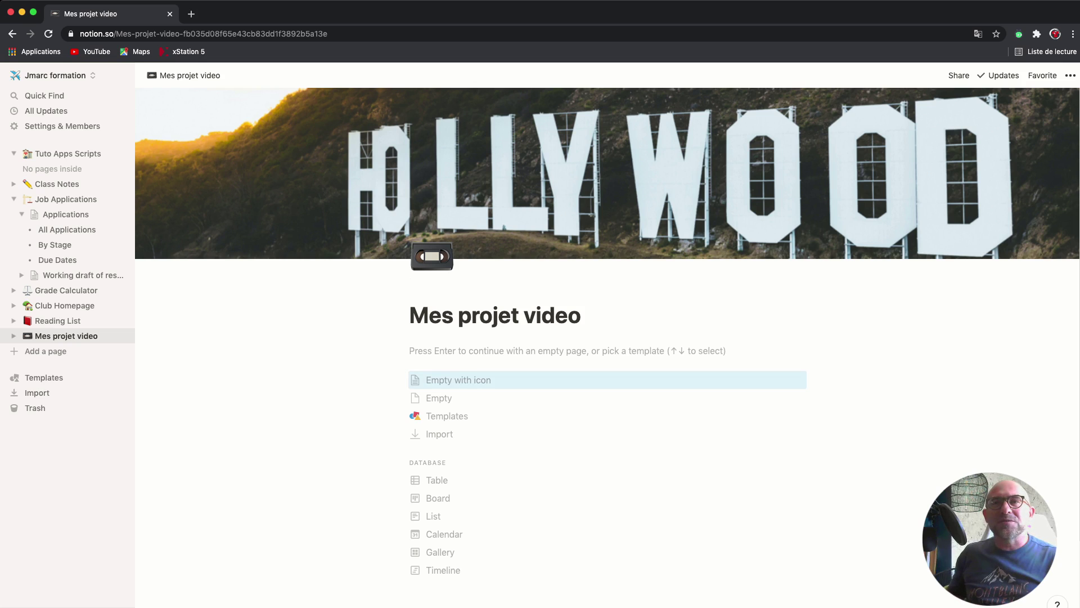
key(Down)
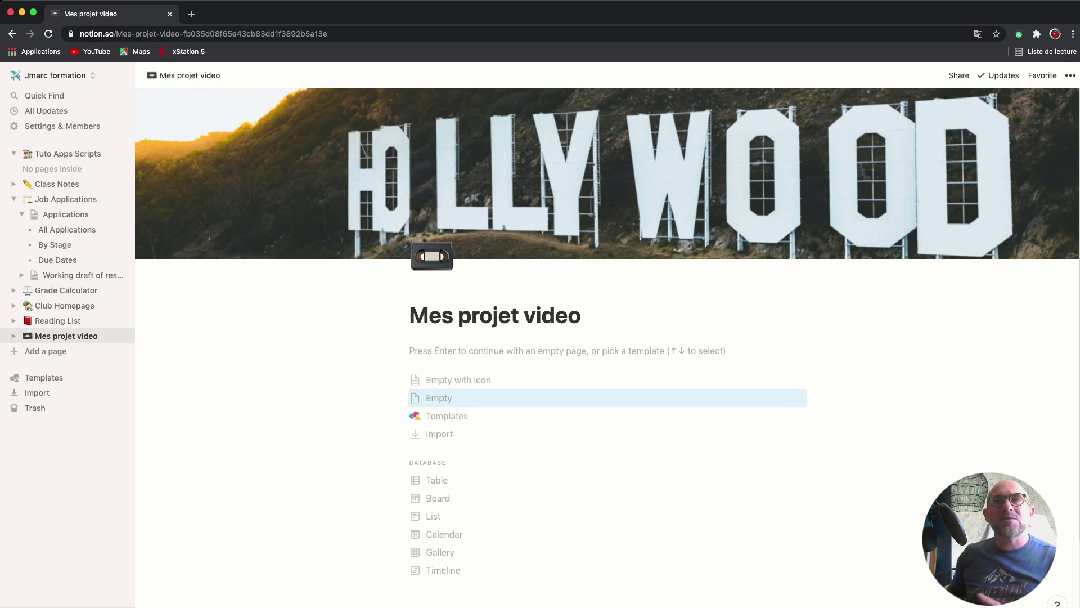
key(Down)
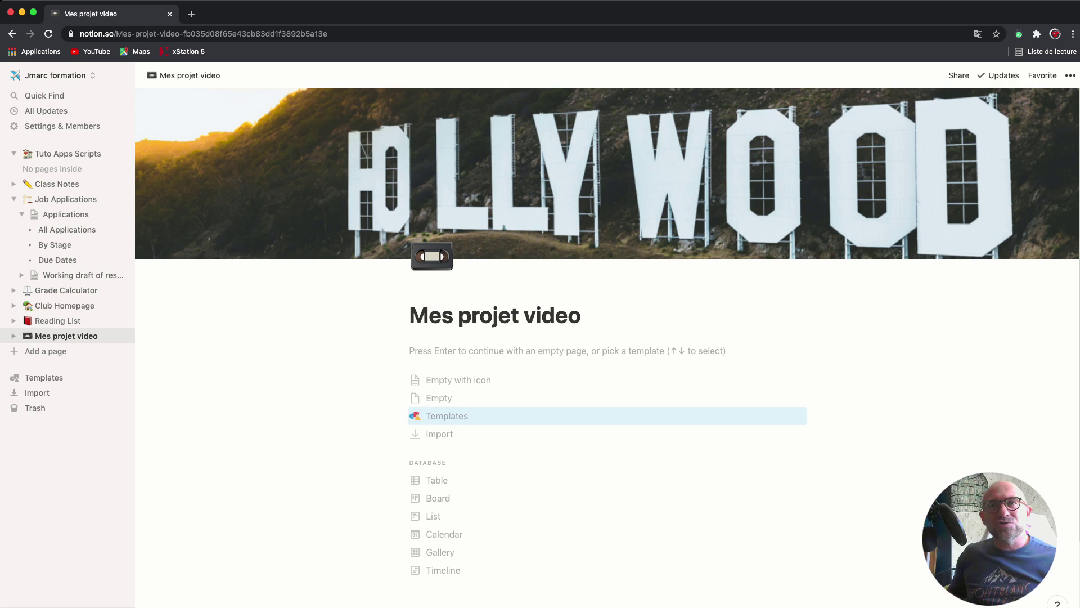
key(Down)
key(Down)
key(Down)
key(Up)
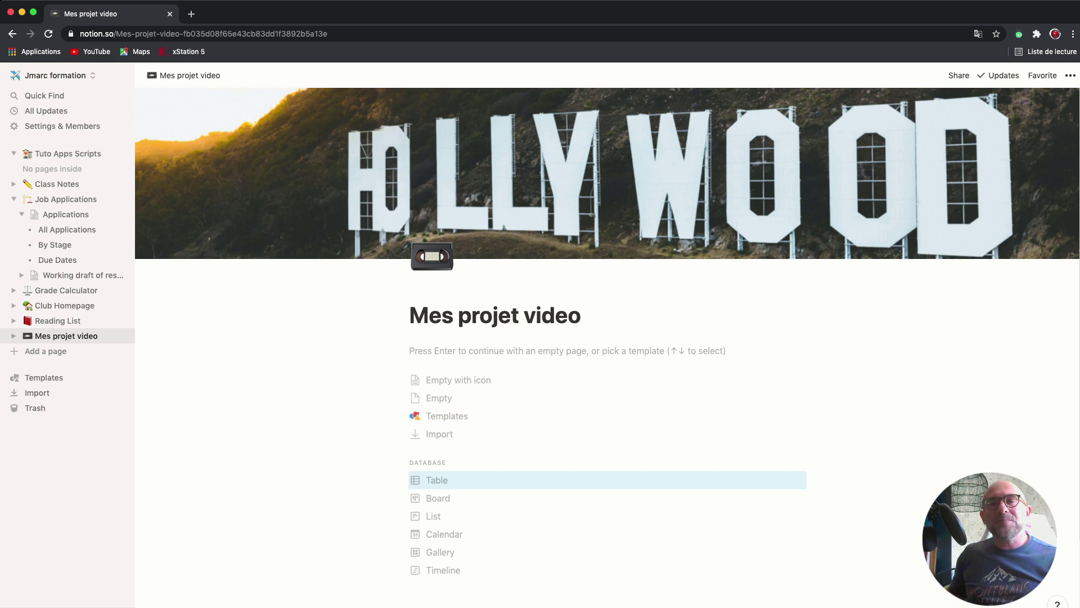
key(Down)
key(Down)
key(Down)
key(Down)
key(Down)
key(Up)
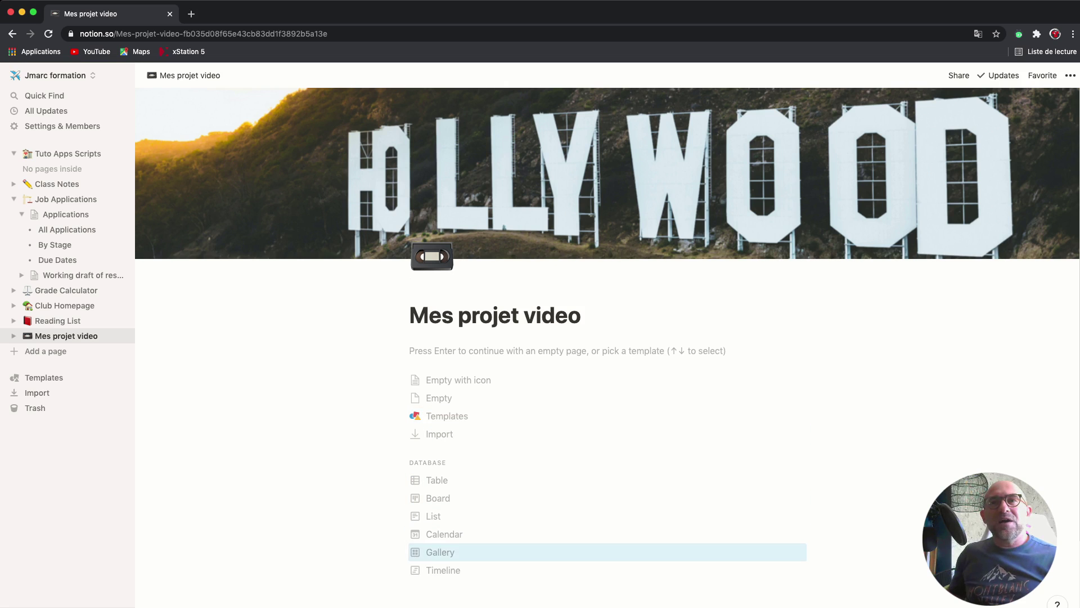
key(Up)
key(Up)
key(Up)
key(Up)
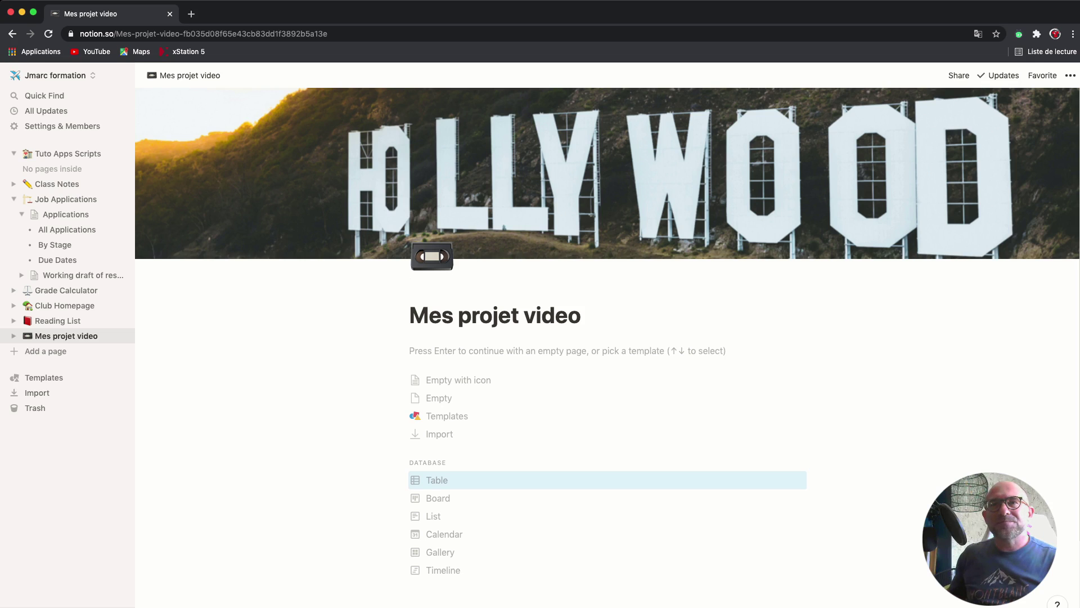
key(Return)
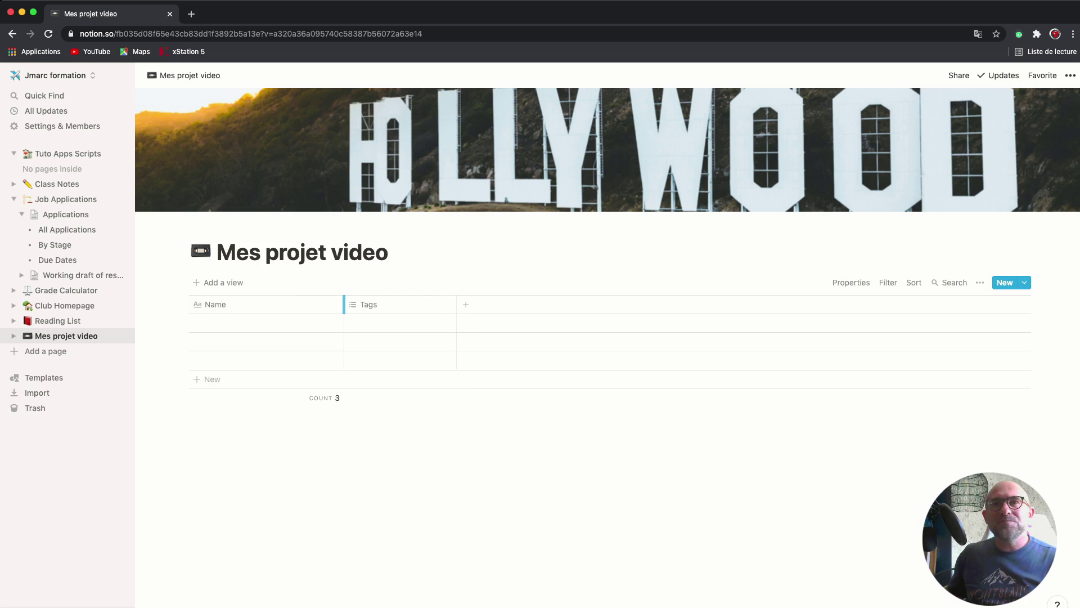
Narrow the Name and Tags columns of the table.
drag(344, 304, 310, 305)
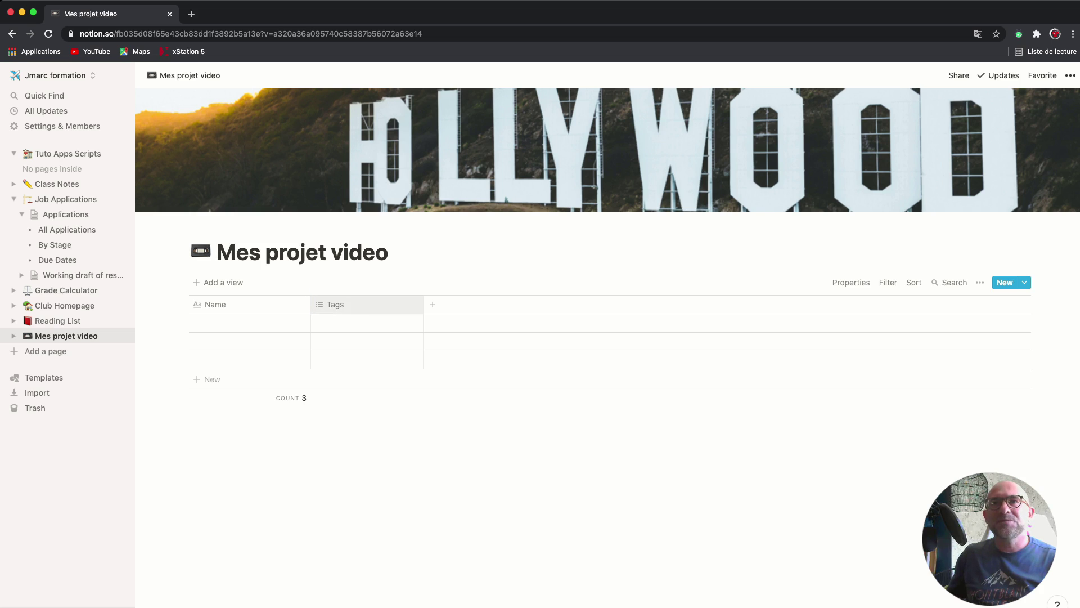
drag(424, 305, 395, 305)
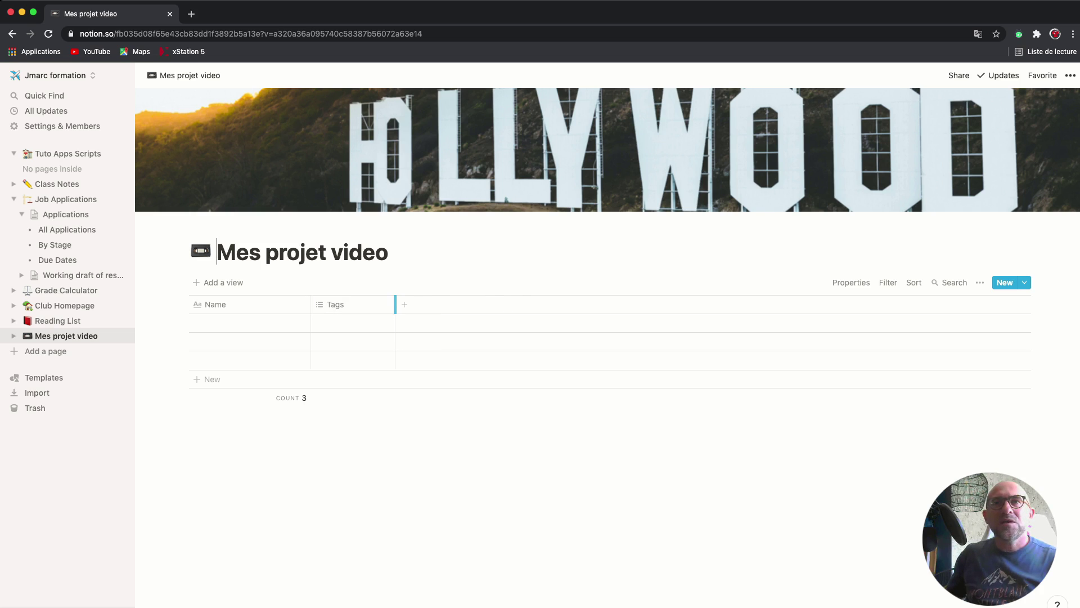